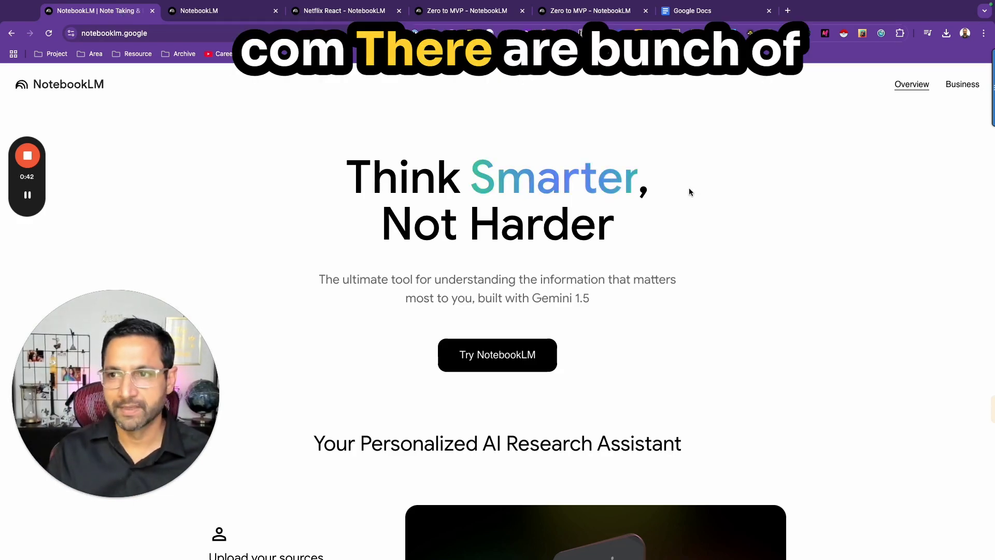
# - Scroll down and back up the NotebookLM product landing page
pyautogui.scroll(-10, 590, 239)
pyautogui.scroll(-5, 589, 239)
pyautogui.scroll(15, 570, 270)
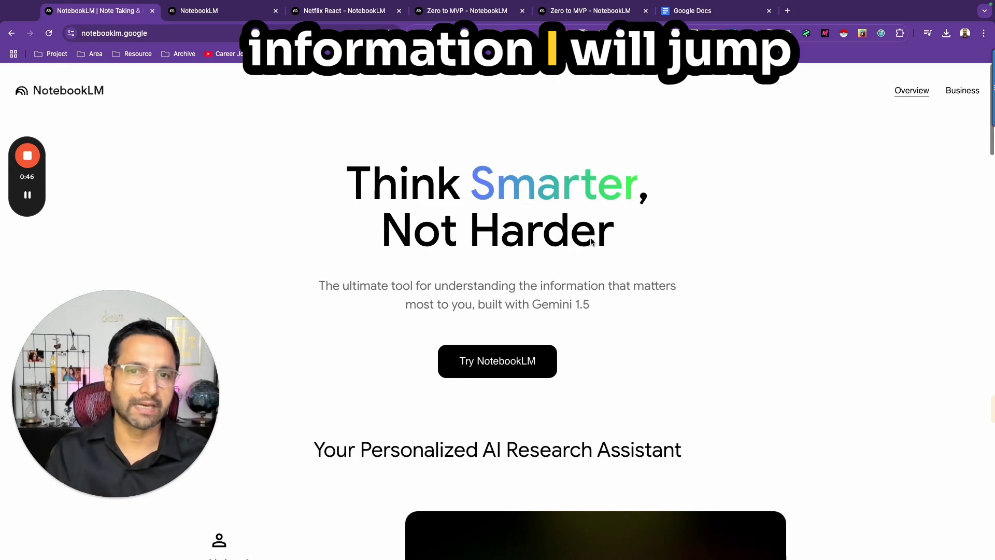
# - Switch to the My Notebooks tab and open the Netflix React notebook
pyautogui.click(214, 11)
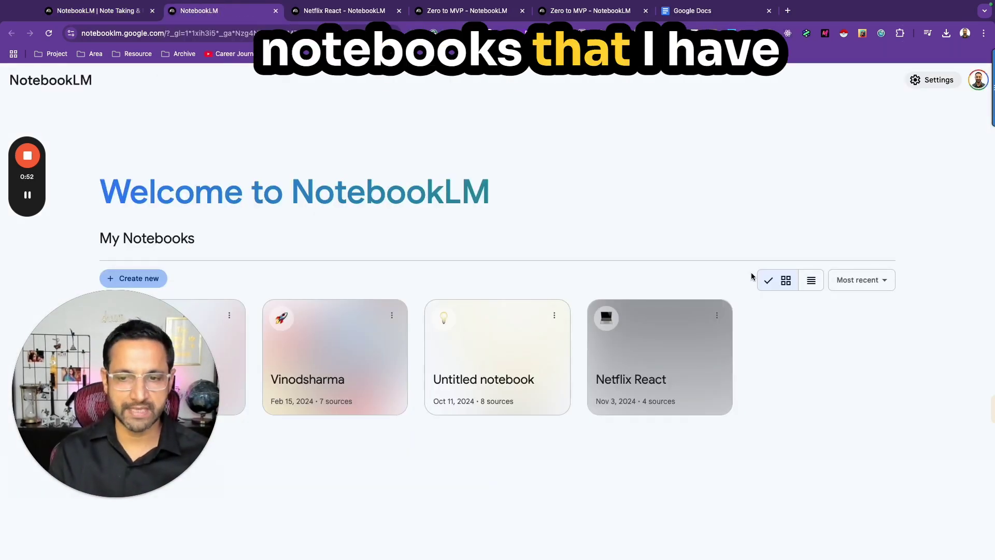
pyautogui.click(655, 368)
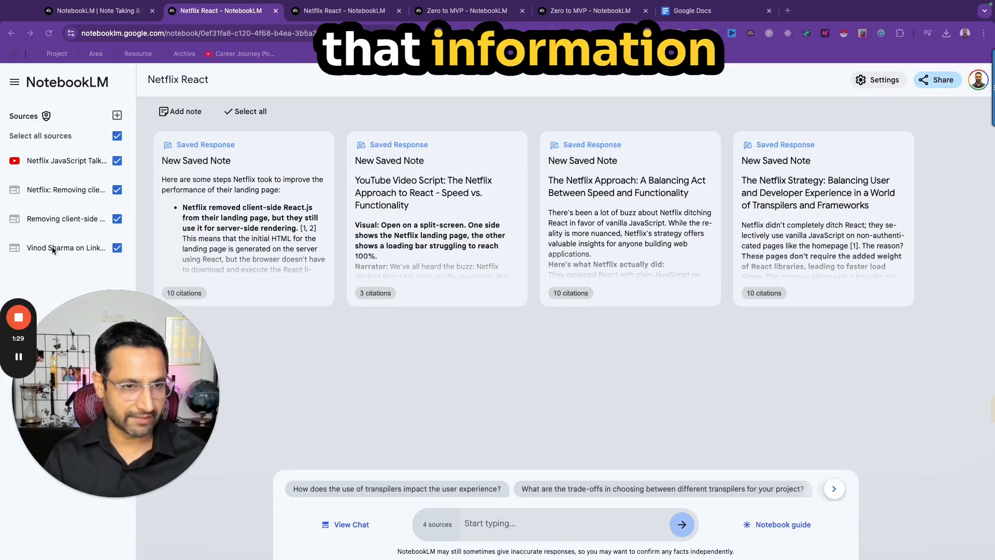
pyautogui.click(117, 115)
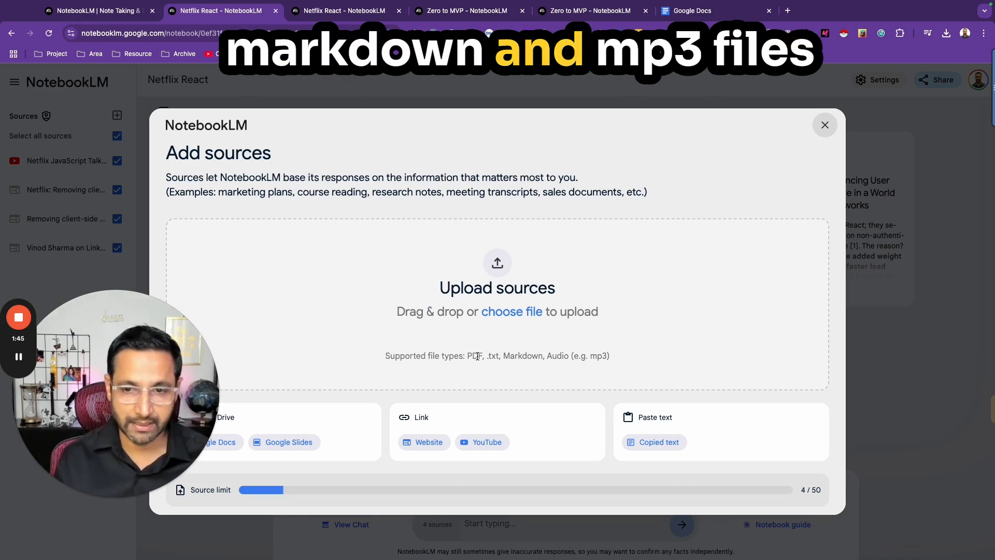
pyautogui.moveTo(157, 416); pyautogui.dragTo(162, 340)
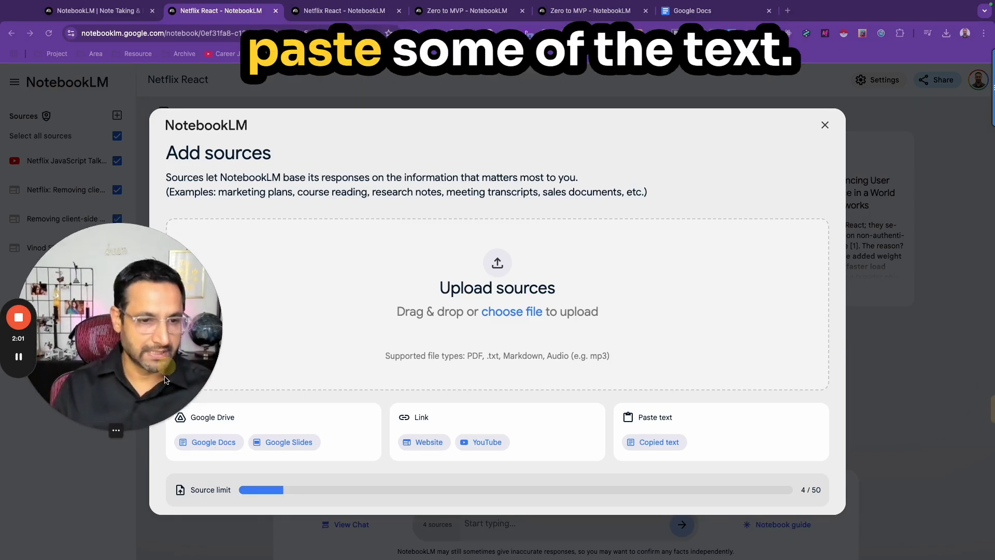
pyautogui.moveTo(150, 424); pyautogui.dragTo(151, 499)
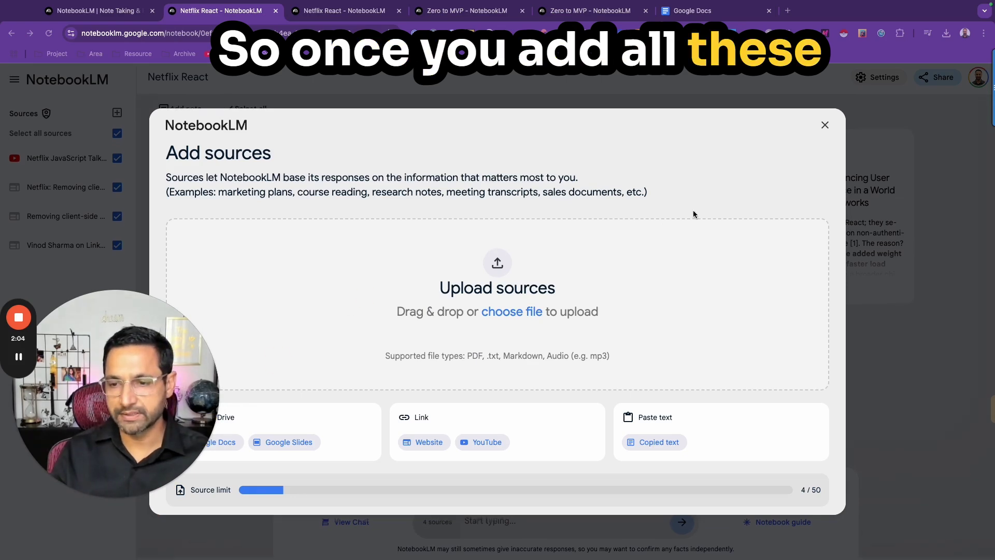
pyautogui.click(824, 124)
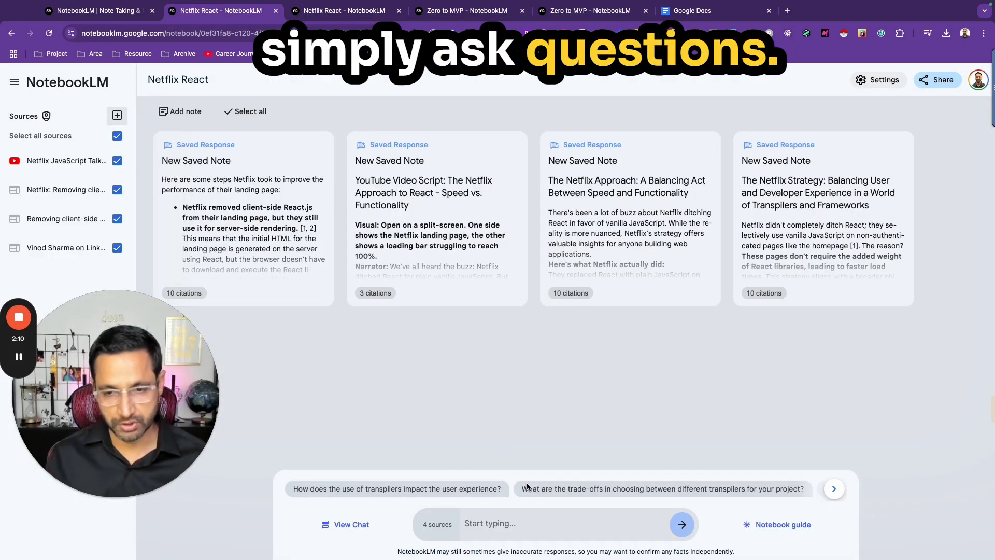
# - Ask the notebook 'Did netflix dropped react? tell me in simple language'
pyautogui.click(524, 523)
pyautogui.write('Did net')
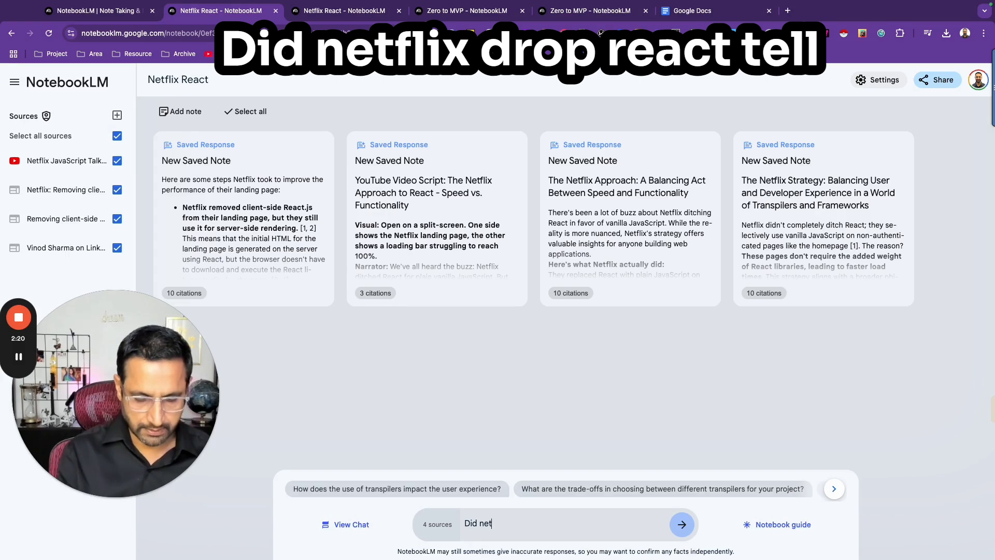
pyautogui.write('flix dropped ')
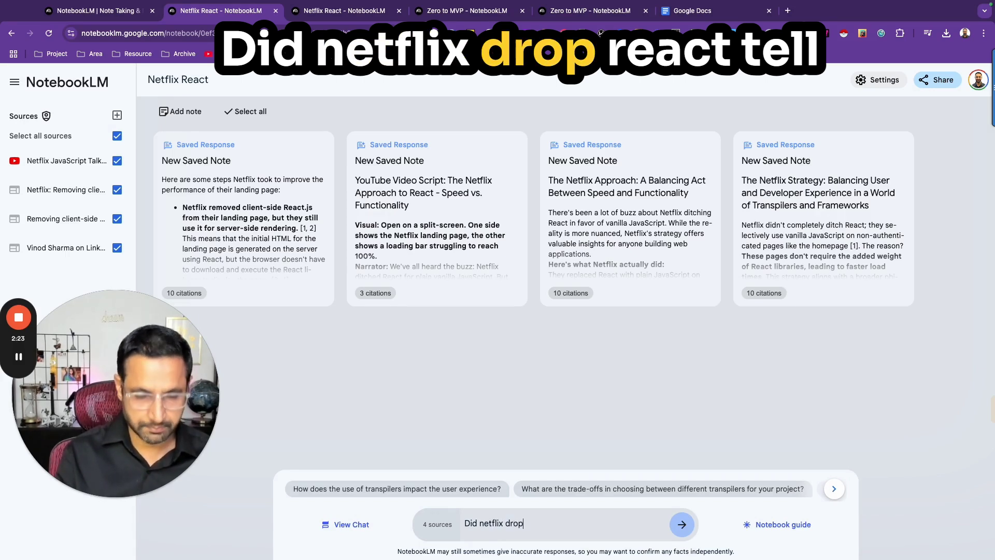
pyautogui.write('react')
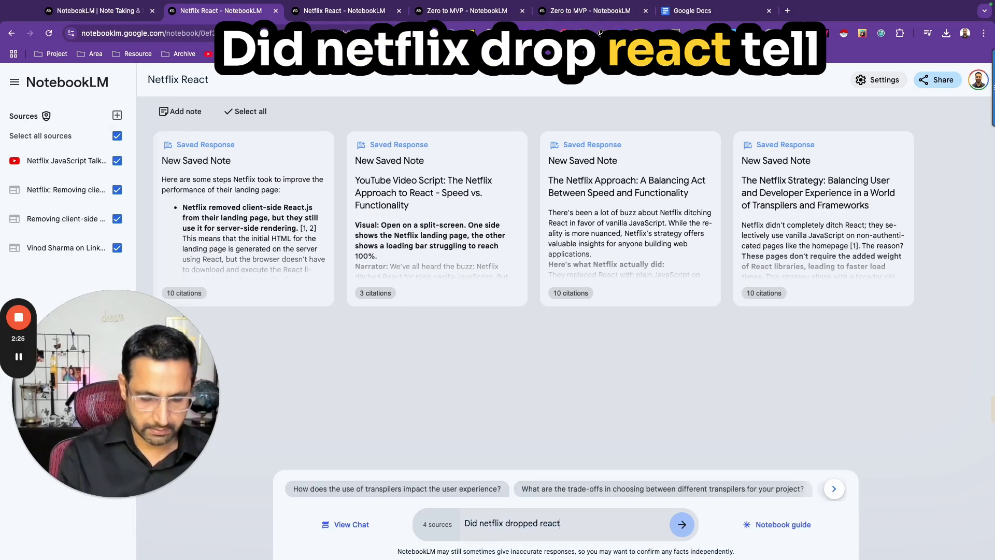
pyautogui.write('? tell me in simple')
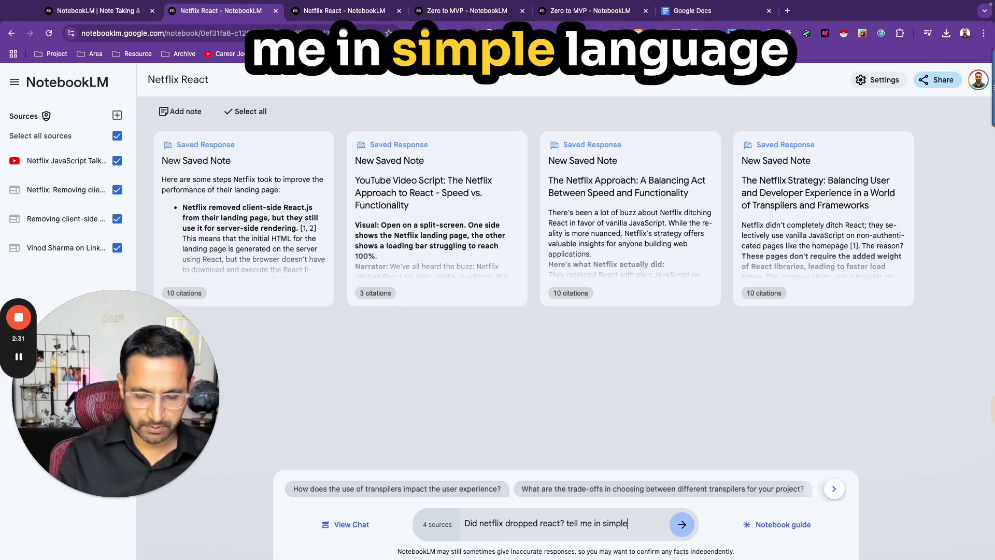
pyautogui.write(' language')
pyautogui.press('Return')
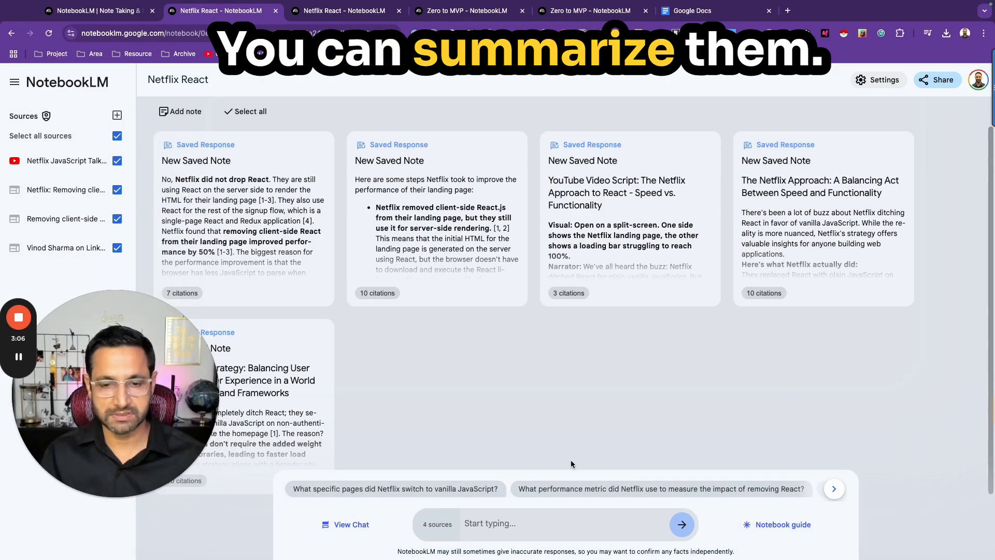
# - Request a quick 5th-grader-level summary of the sources, then bring up the Notebook guide
pyautogui.write('give me a ')
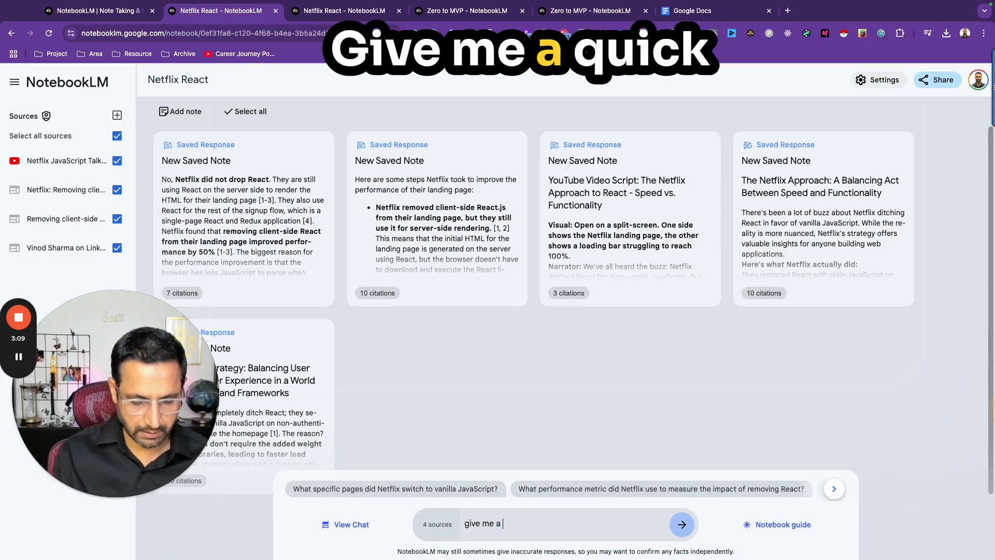
pyautogui.write('quick summary of the')
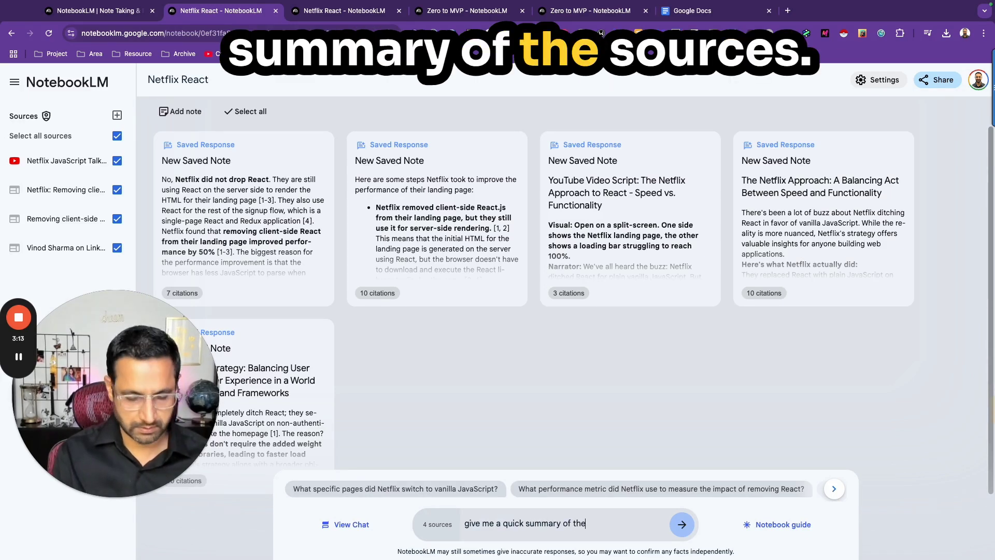
pyautogui.write(' sou')
pyautogui.press('BackSpace')
pyautogui.press('BackSpace')
pyautogui.write('ce. treat ')
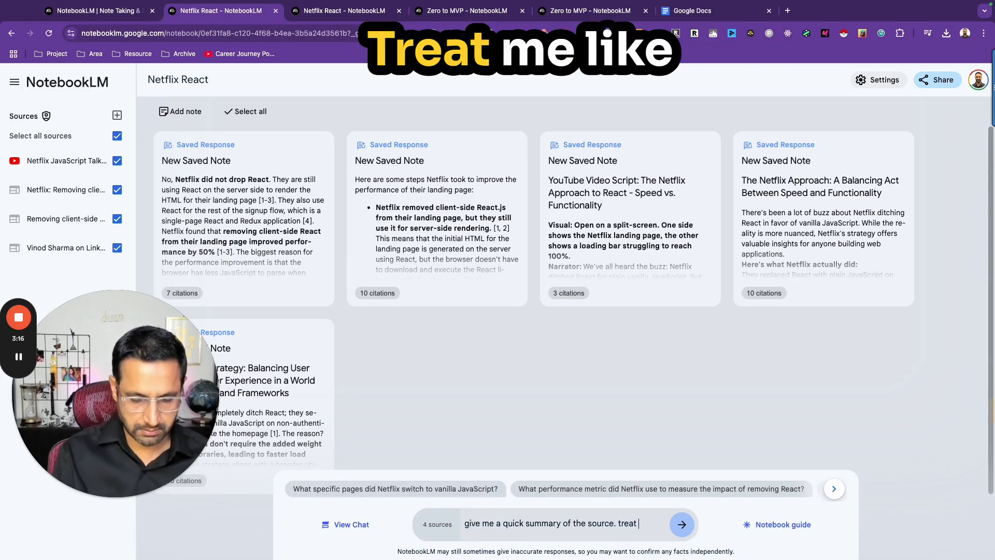
pyautogui.write('me like a 5th ')
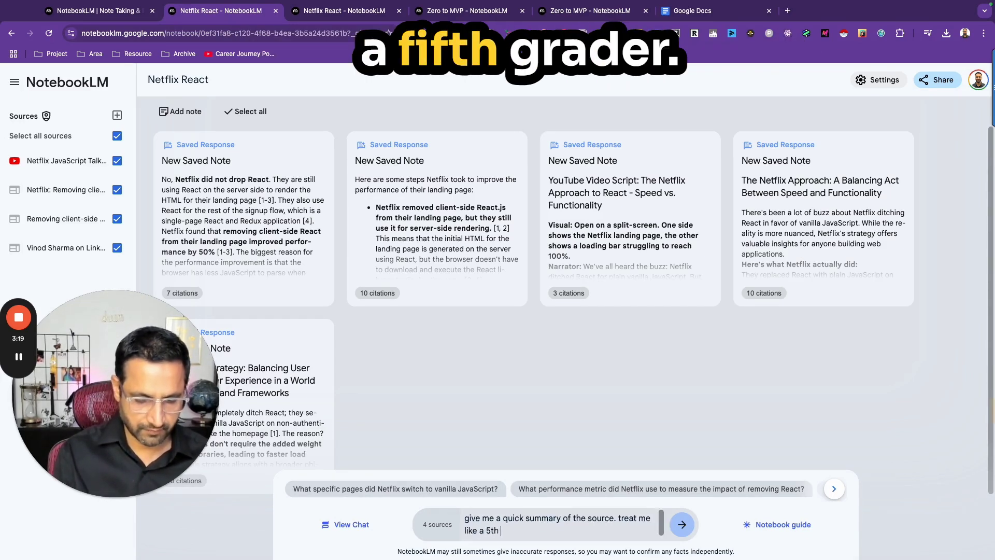
pyautogui.write('grader')
pyautogui.press('Return')
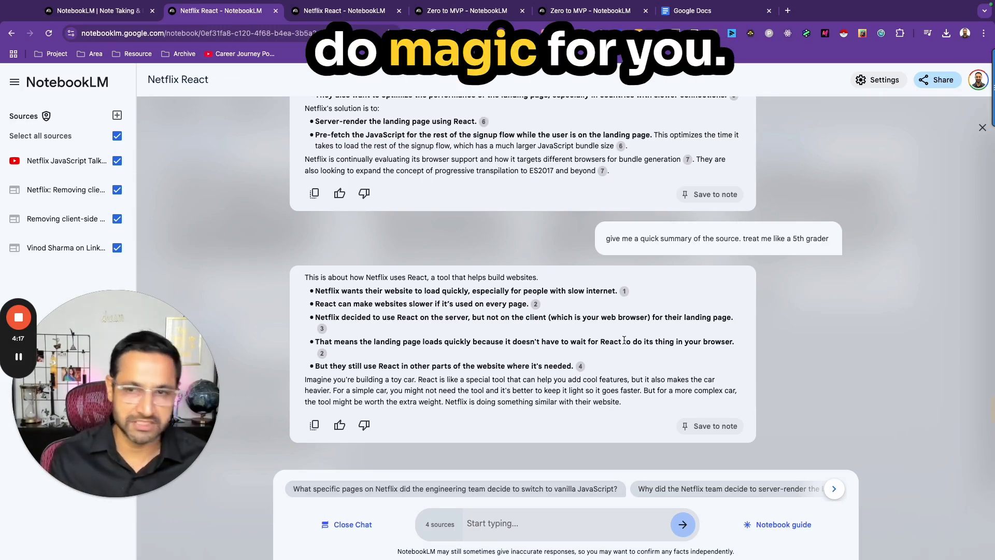
pyautogui.click(774, 526)
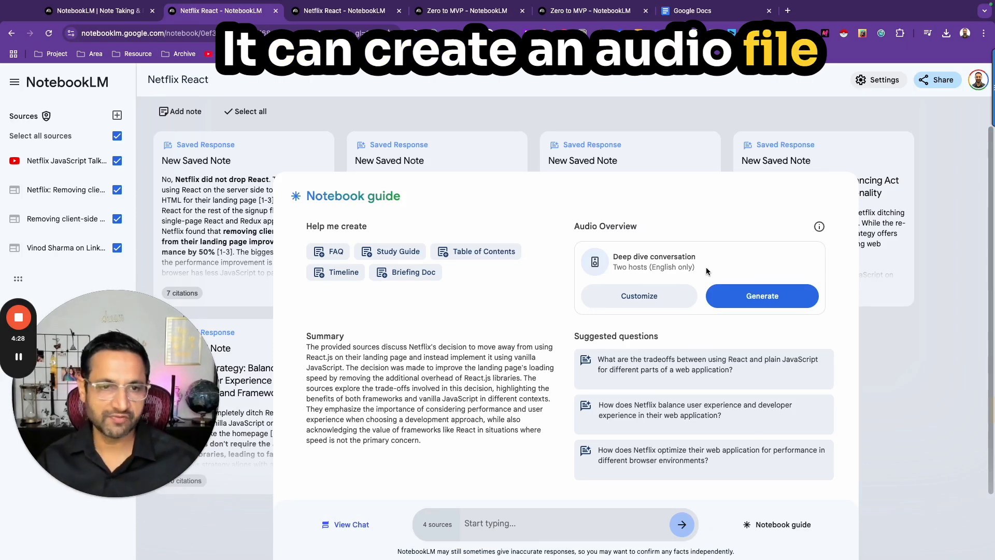
# - Look at the Audio Overview customize options, close them, and switch to the Zero to MVP notebook
pyautogui.click(643, 296)
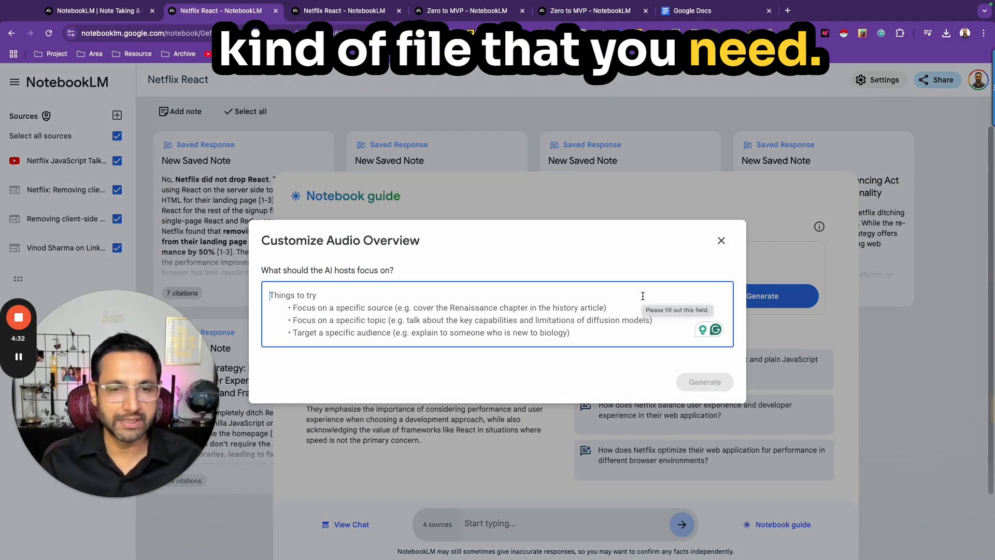
pyautogui.click(721, 240)
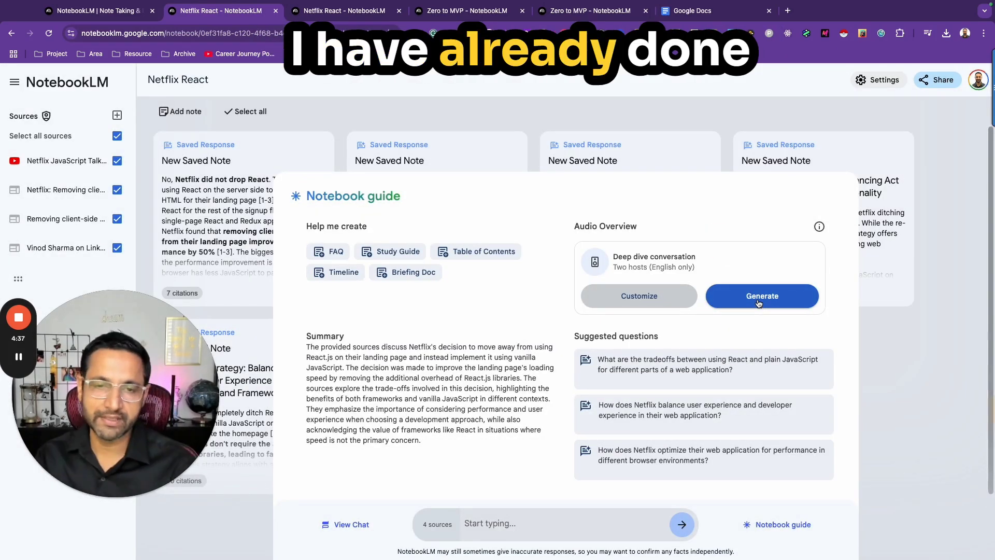
pyautogui.click(450, 24)
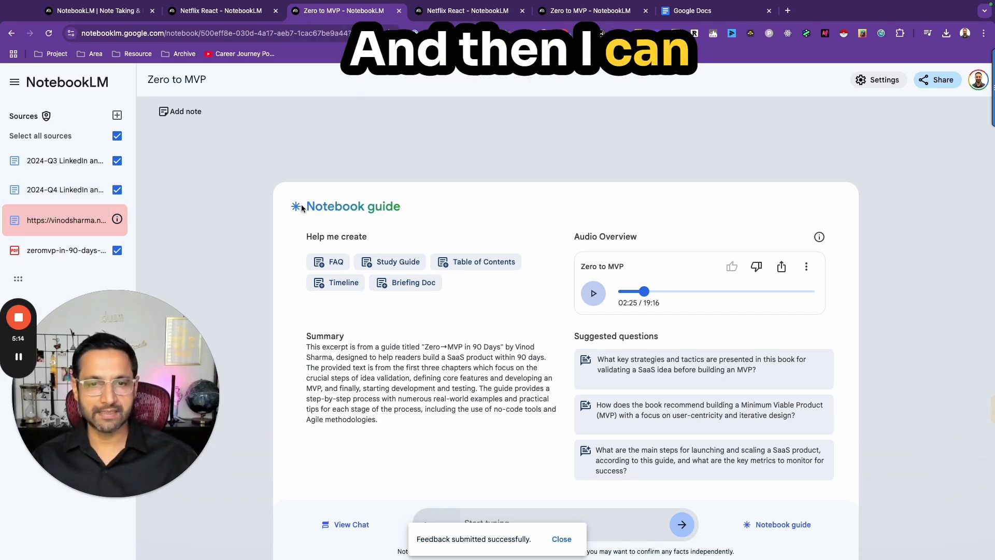
# - Play the Zero to MVP audio overview louder, then pause it at 02:36
pyautogui.click(563, 539)
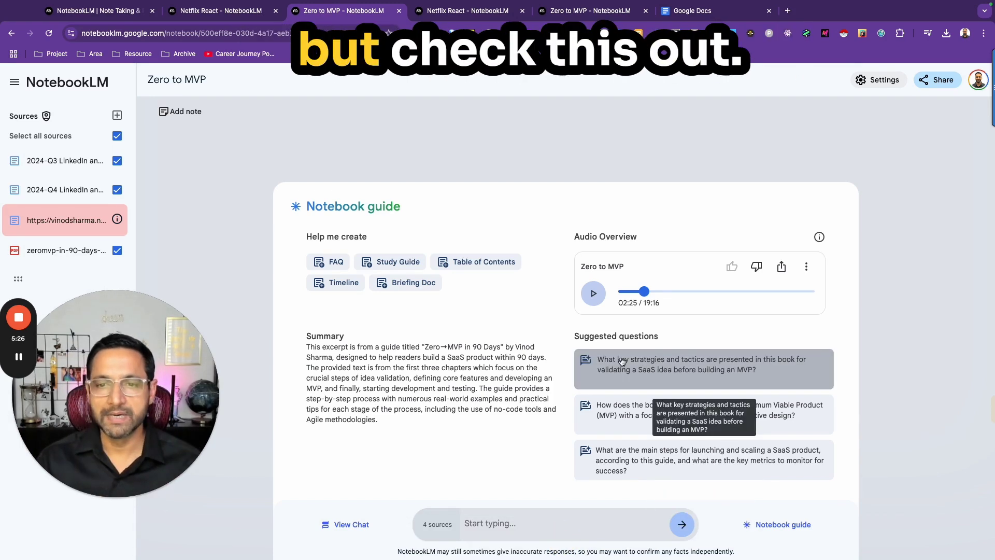
pyautogui.click(594, 296)
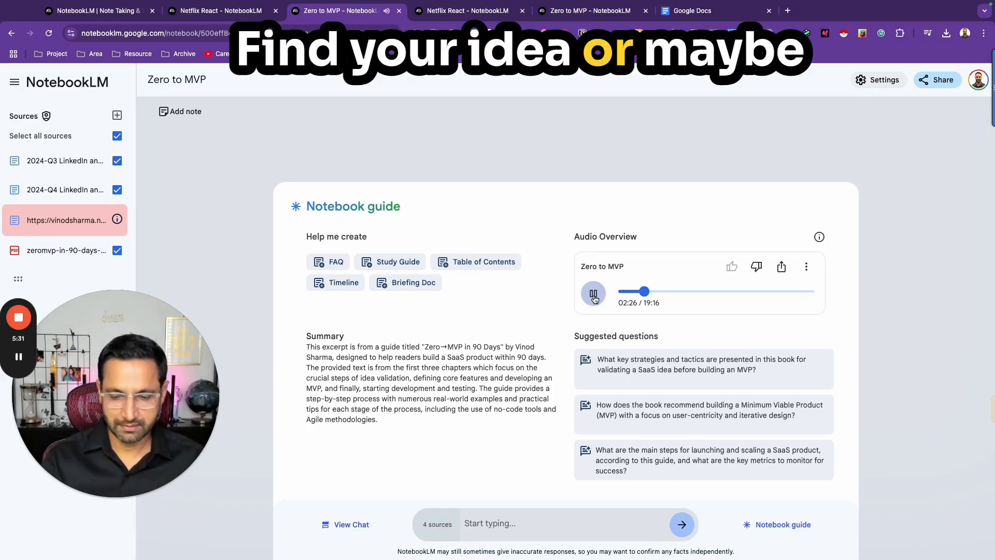
pyautogui.press('XF86AudioRaiseVolume')
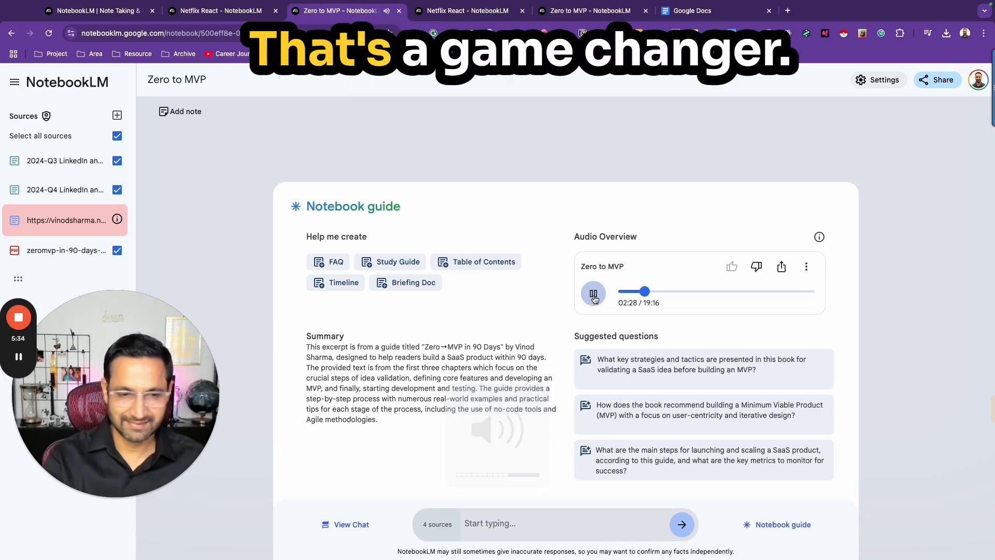
pyautogui.press('XF86AudioRaiseVolume')
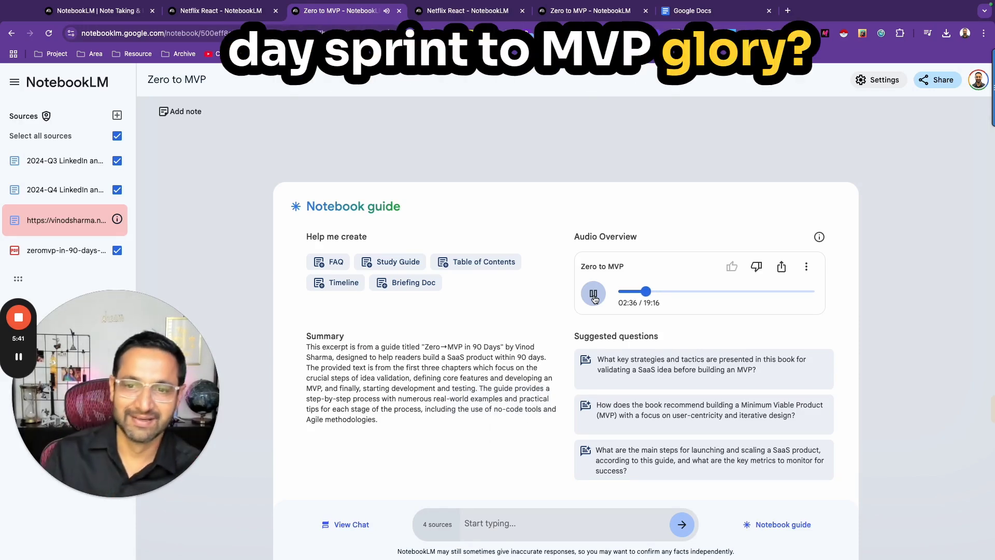
pyautogui.click(595, 299)
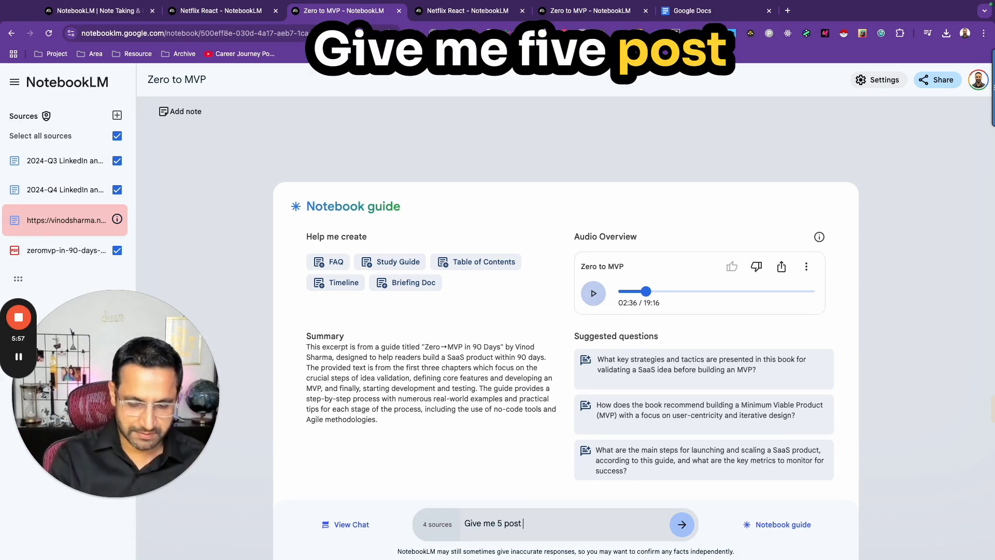
# - Ask for 5 post ideas based on previous posts and other sources, and scroll the reply
pyautogui.write('ideas based on m')
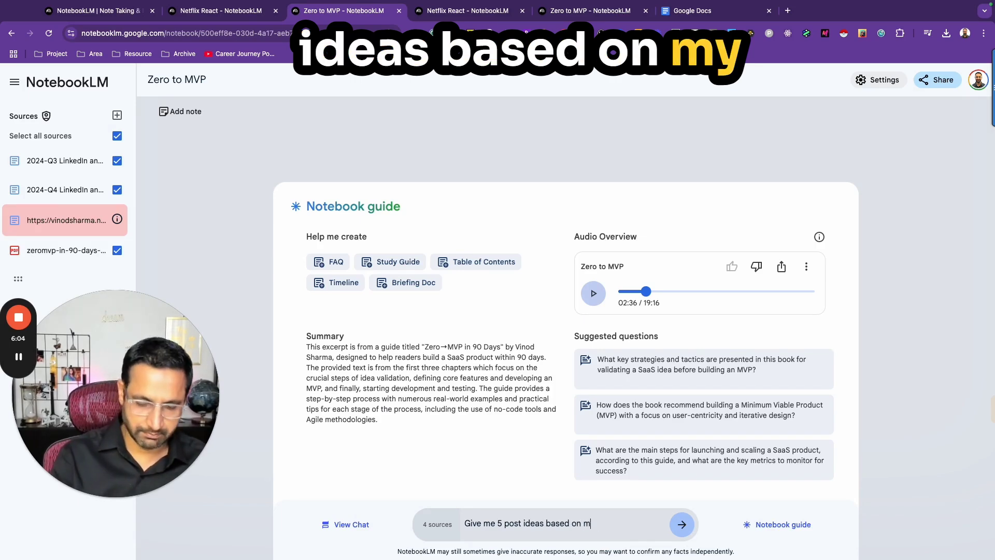
pyautogui.write('y previous posts')
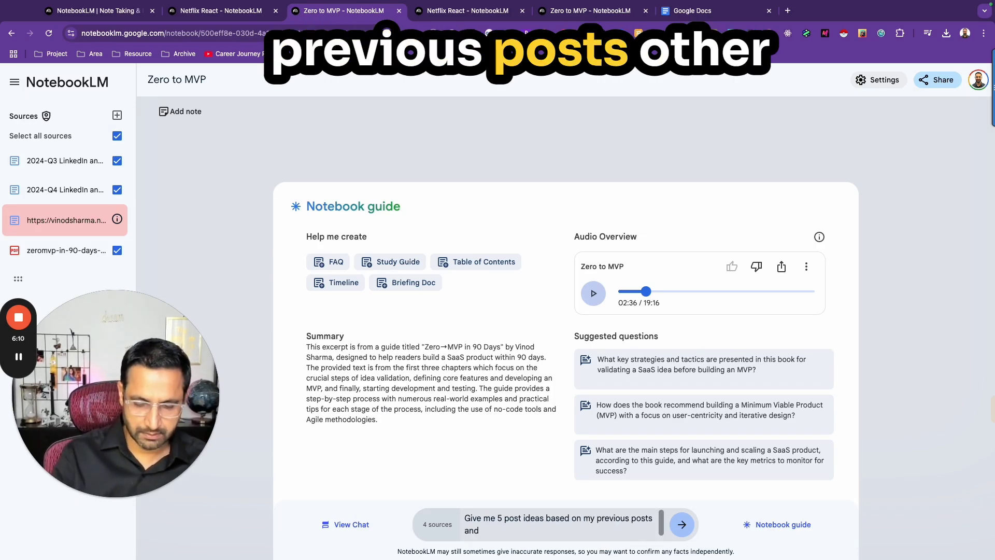
pyautogui.write(' and other so')
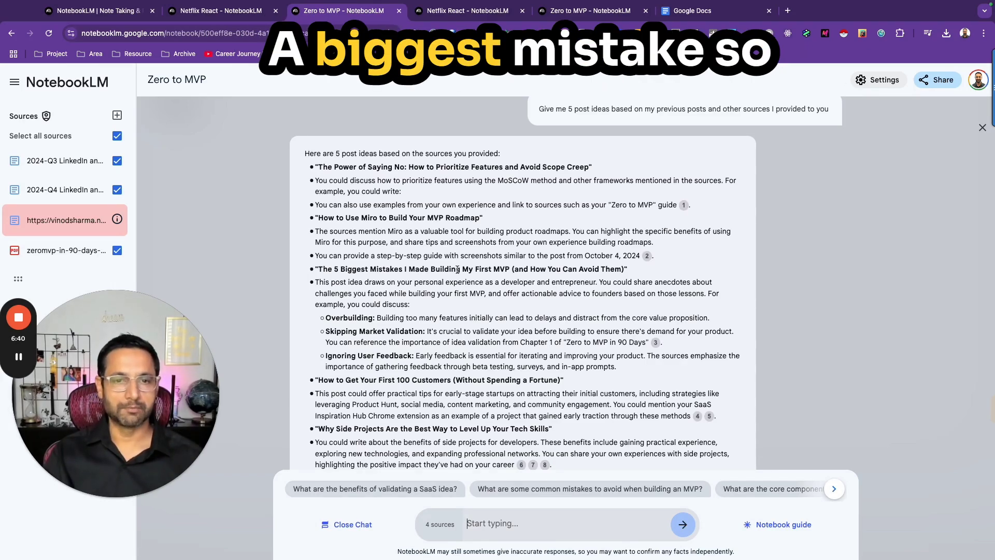
pyautogui.scroll(-2, 424, 402)
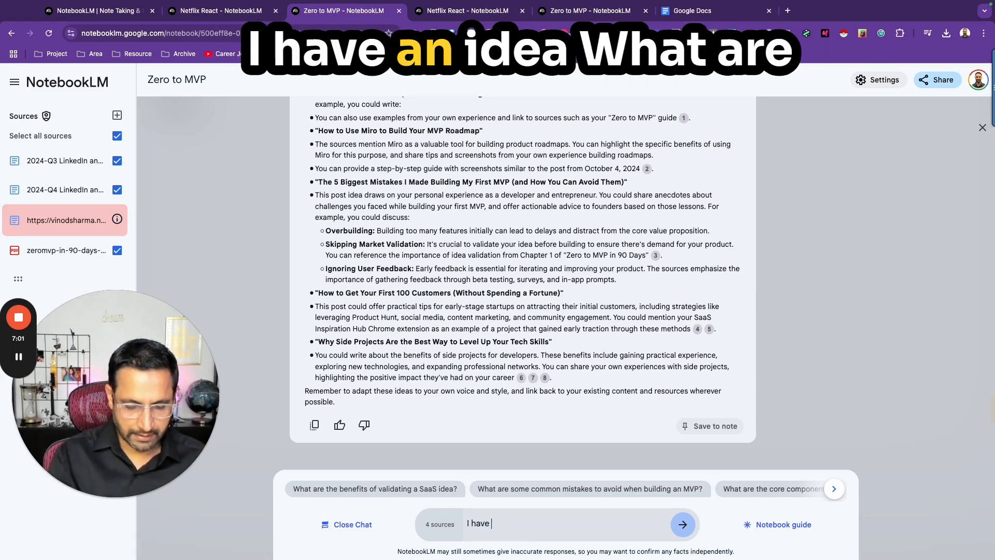
# - Ask 'I have an idea and now I want to build. What are my next 3 steps?' and read the answer
pyautogui.write('d now I want to build. What')
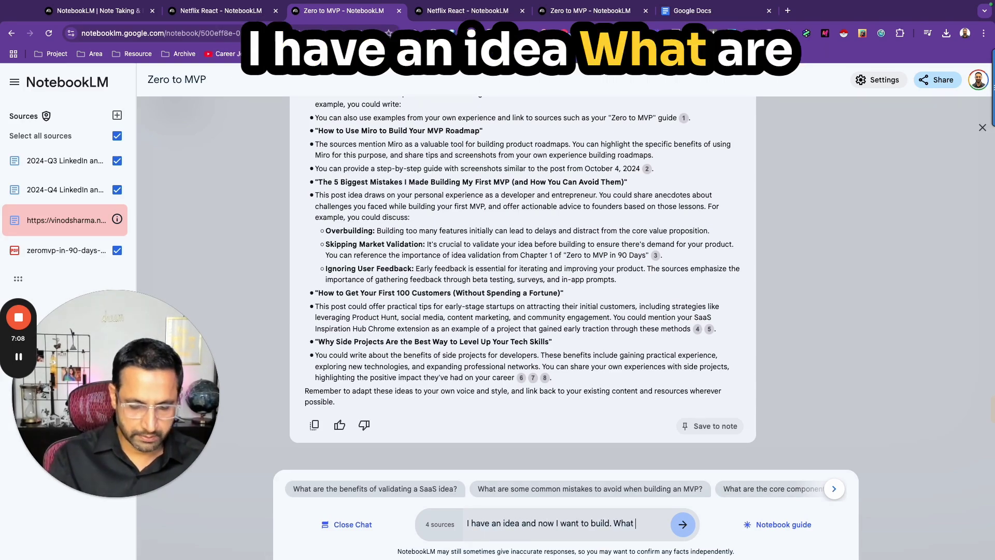
pyautogui.write(' are my next 3 steps?')
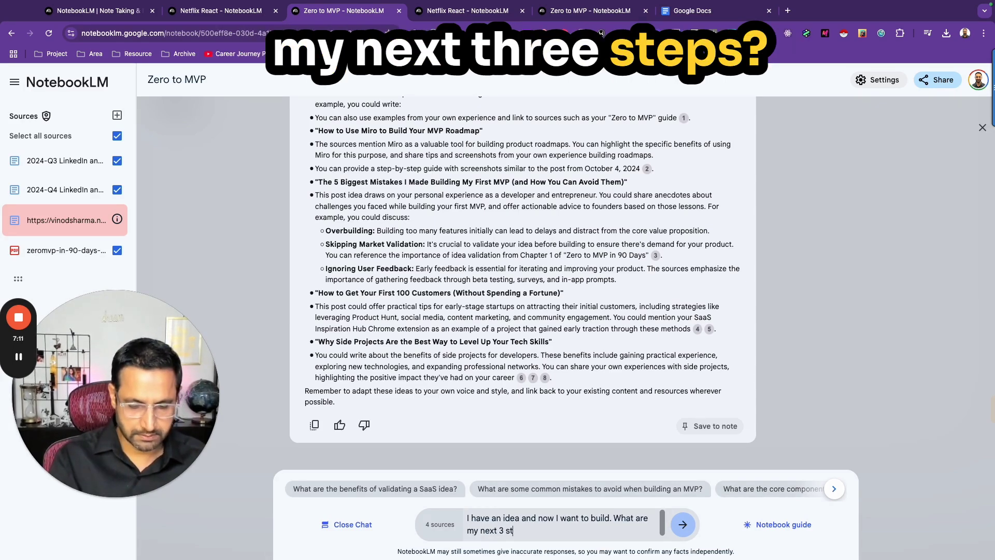
pyautogui.press('Return')
pyautogui.scroll(5, 445, 190)
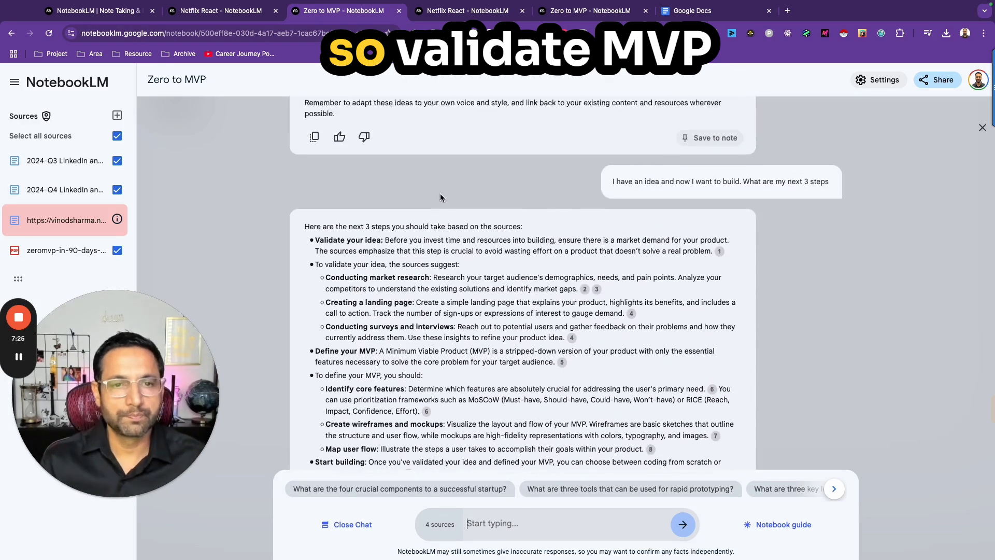
pyautogui.scroll(-2, 367, 249)
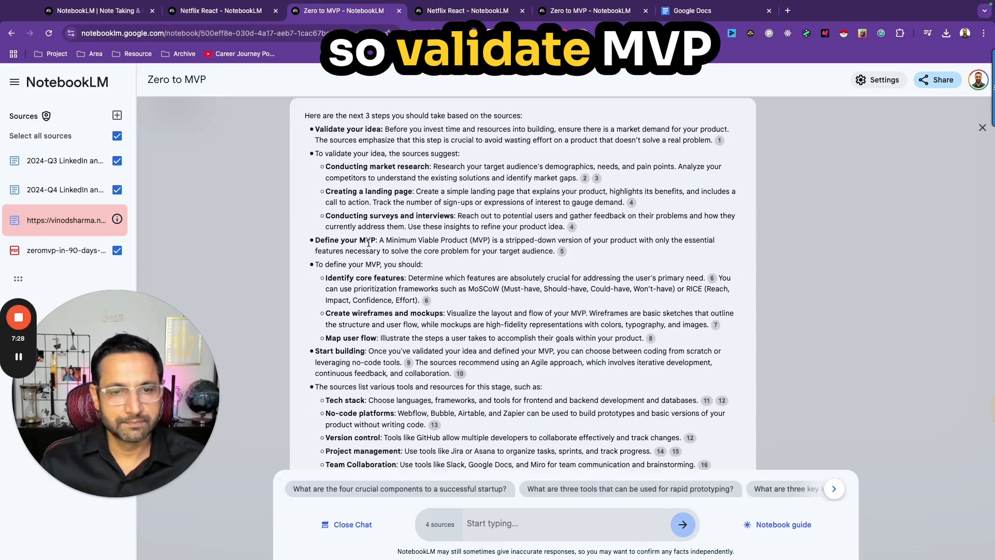
pyautogui.scroll(-5, 362, 264)
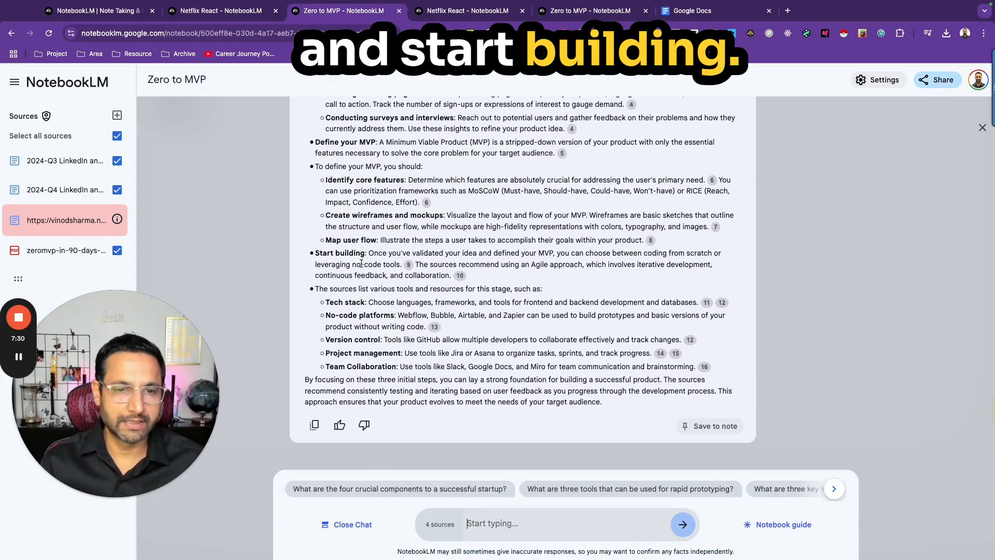
pyautogui.scroll(1, 366, 266)
pyautogui.scroll(2, 368, 268)
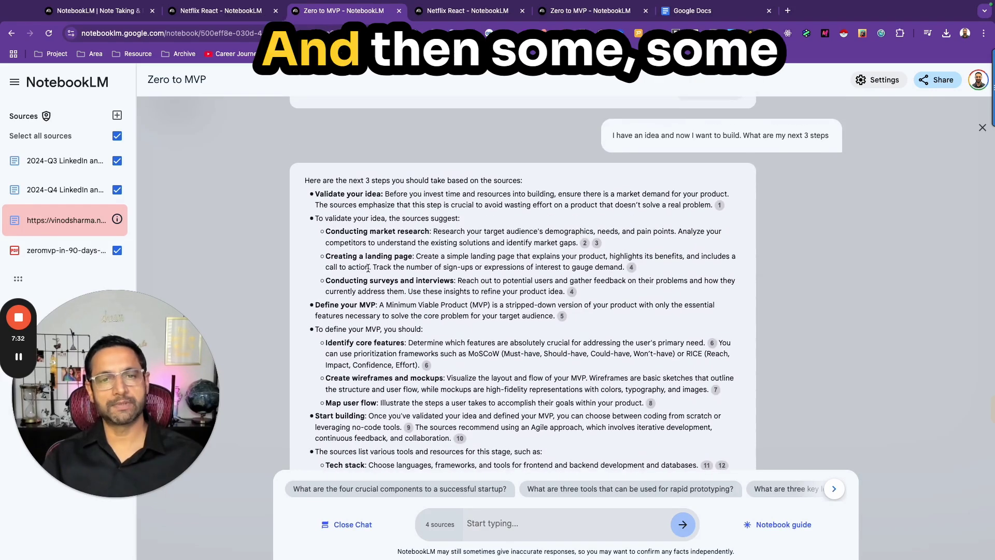
pyautogui.moveTo(328, 231); pyautogui.dragTo(490, 305)
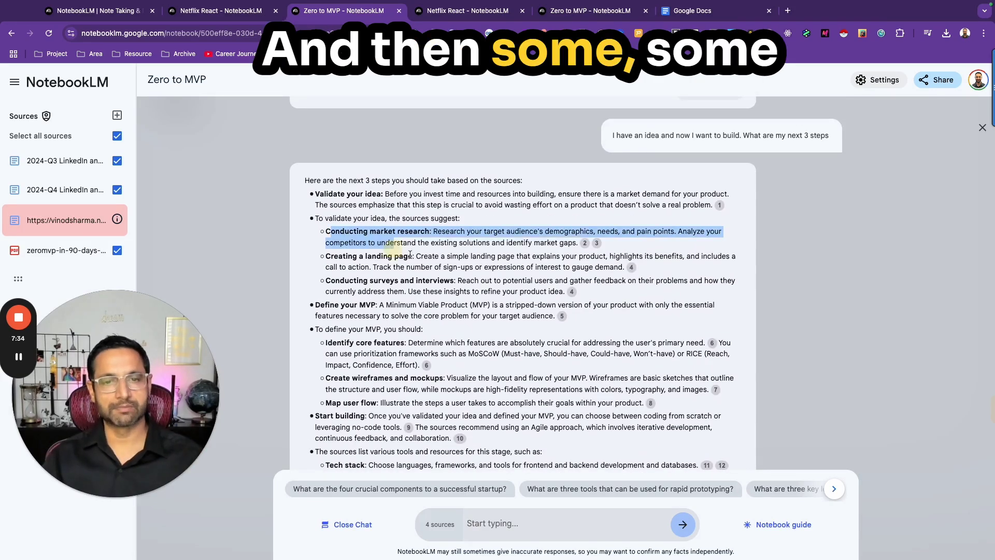
pyautogui.click(396, 278)
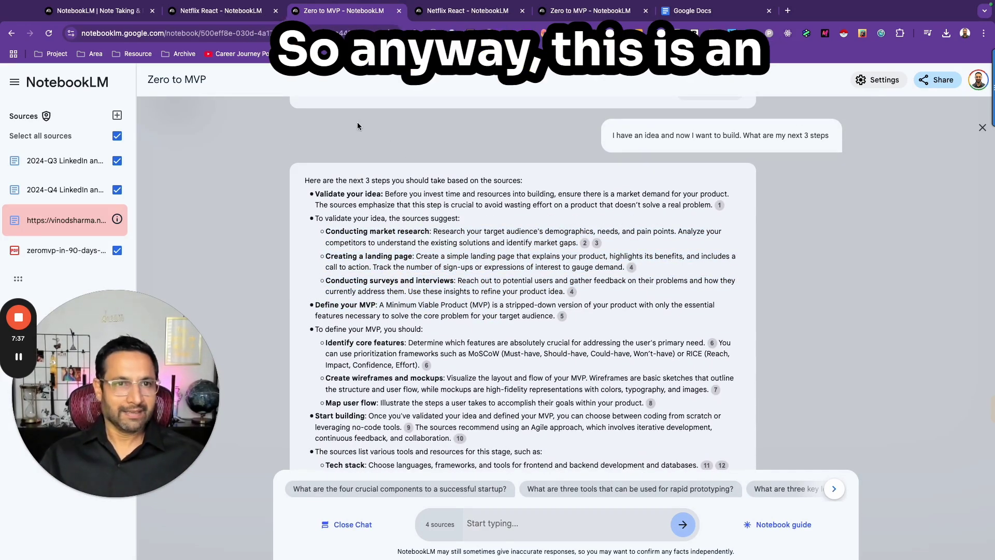
# - Return to the NotebookLM home page and scroll down to the 'What people are saying' testimonials
pyautogui.click(207, 12)
pyautogui.click(111, 10)
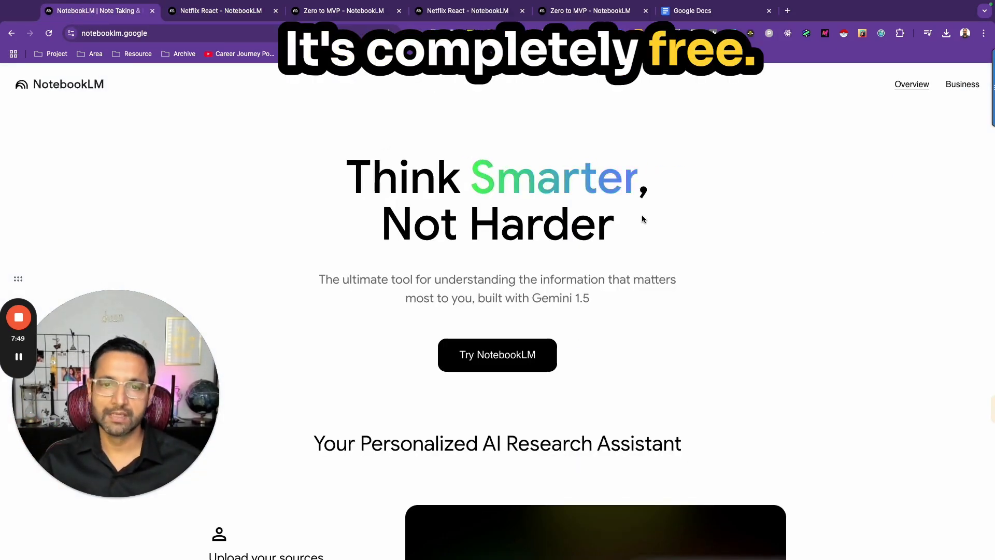
pyautogui.moveTo(594, 300); pyautogui.dragTo(359, 280)
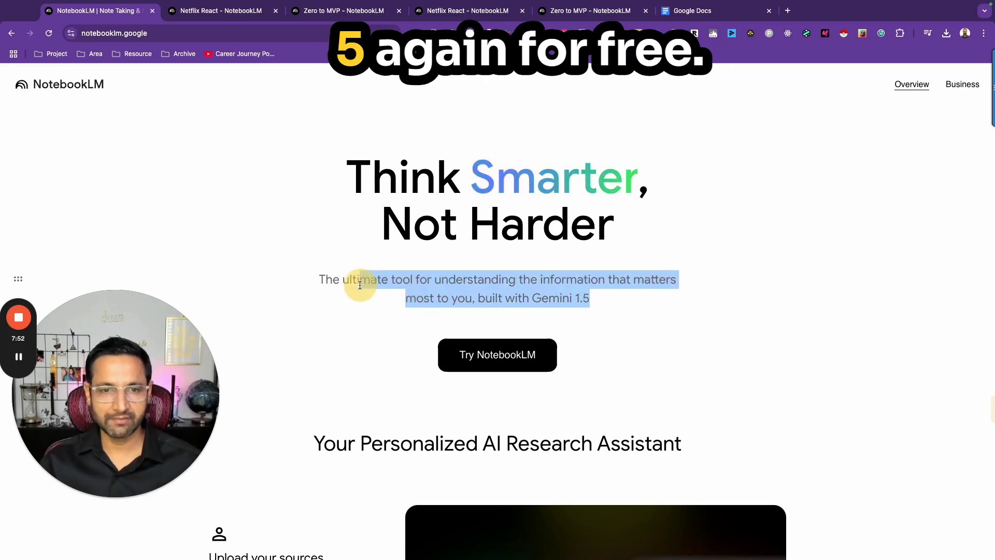
pyautogui.scroll(-2, 680, 314)
pyautogui.scroll(-10, 680, 314)
pyautogui.scroll(-10, 682, 314)
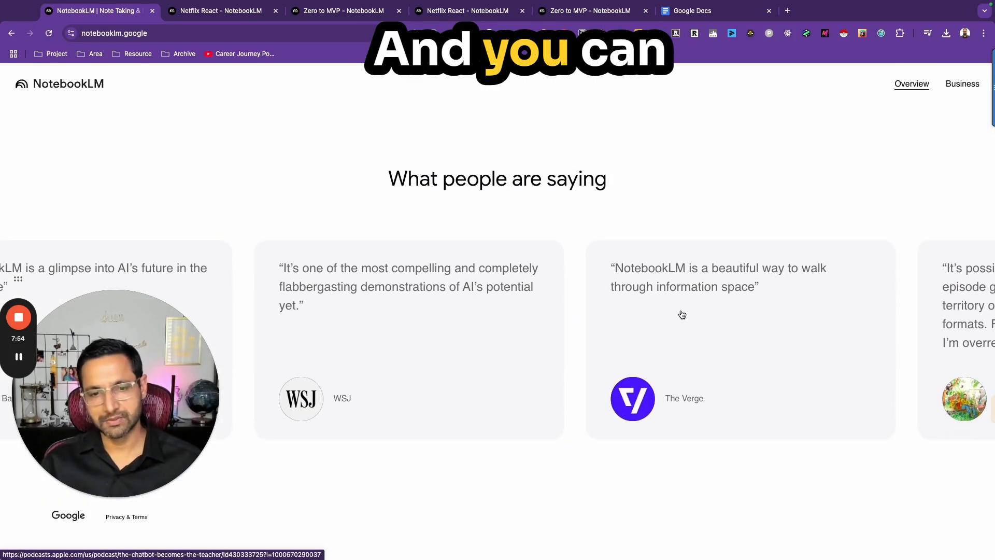